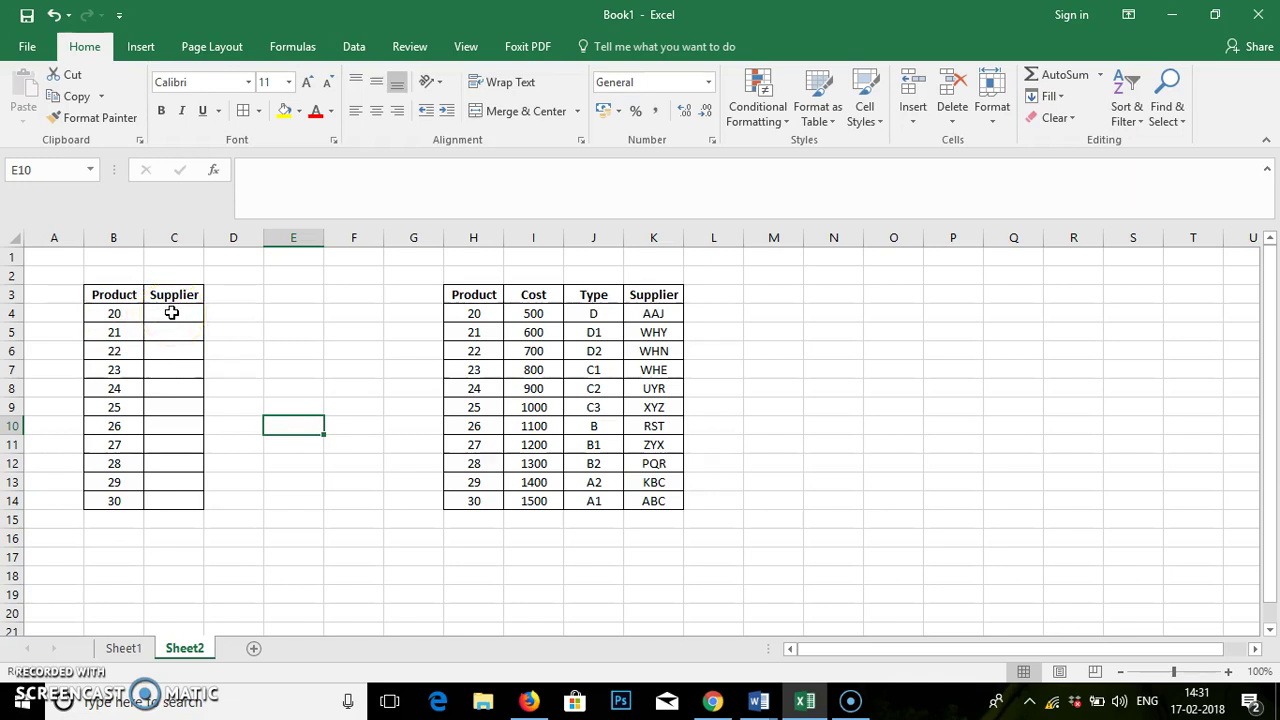
Begin a VLOOKUP formula in C4 by accepting the =vloo autocomplete suggestion
{"action": "left_click", "coordinate": [172, 313]}
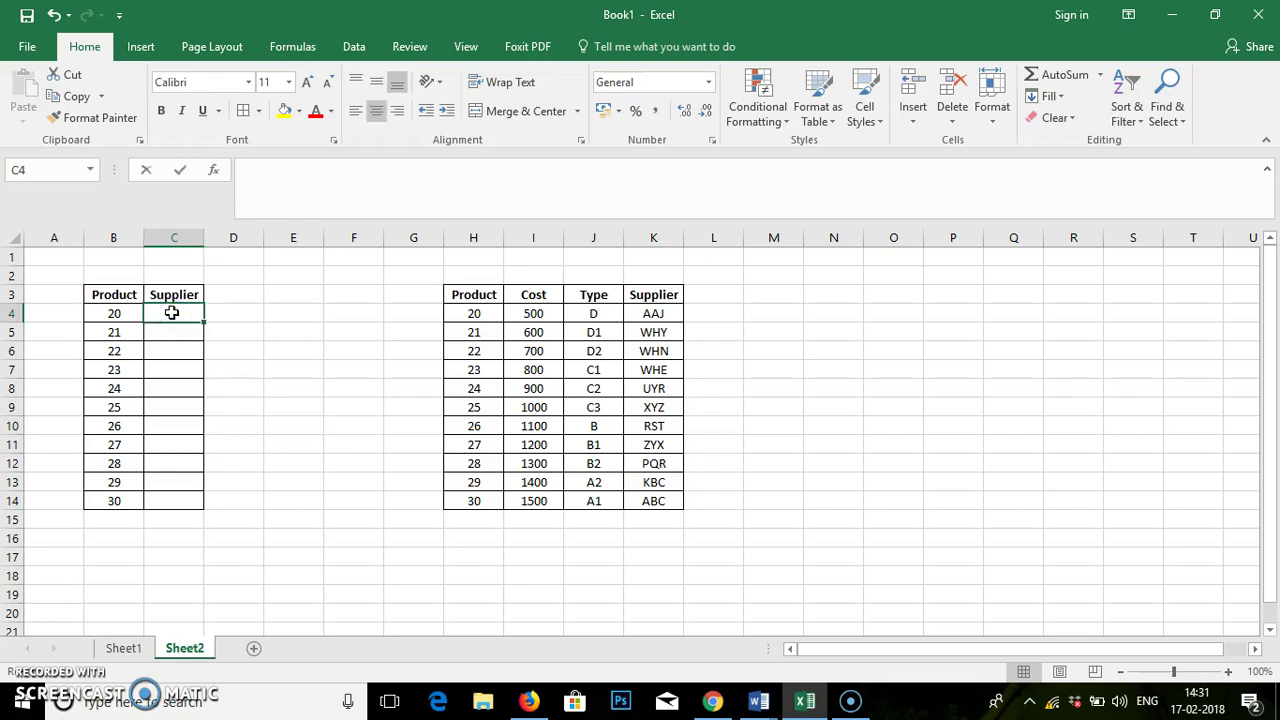
{"action": "type", "text": "=v"}
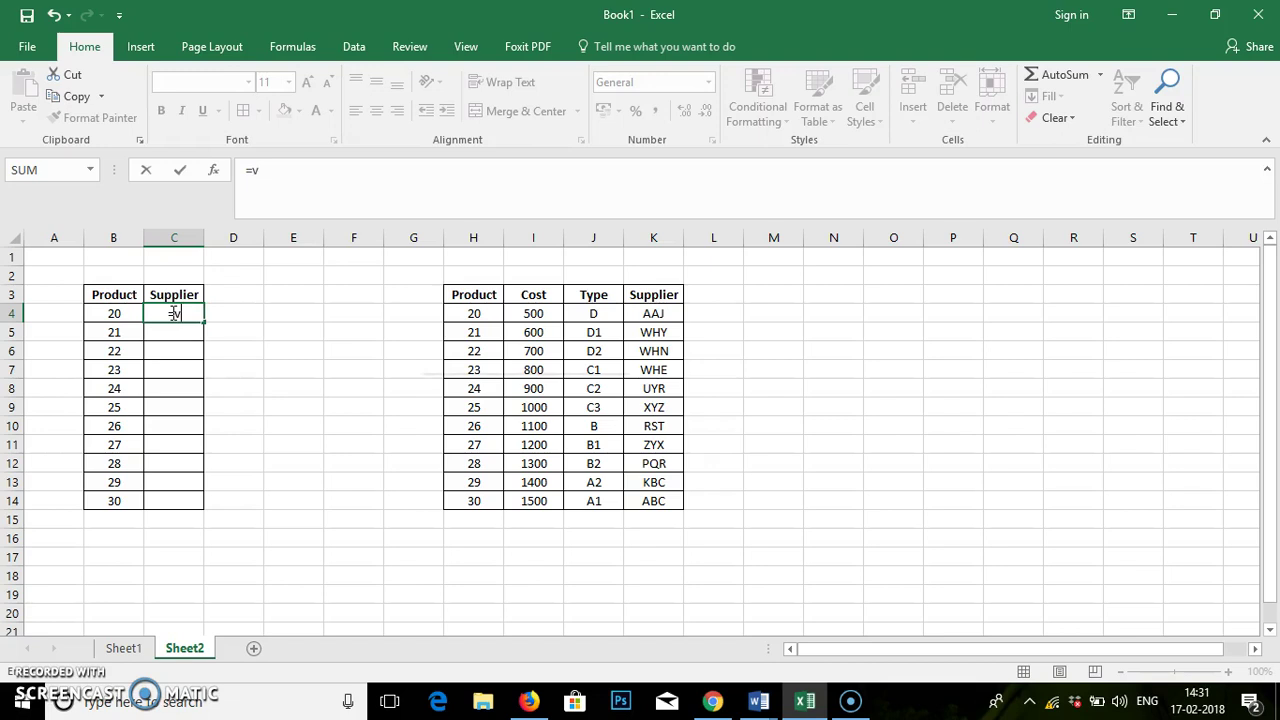
{"action": "type", "text": "lo"}
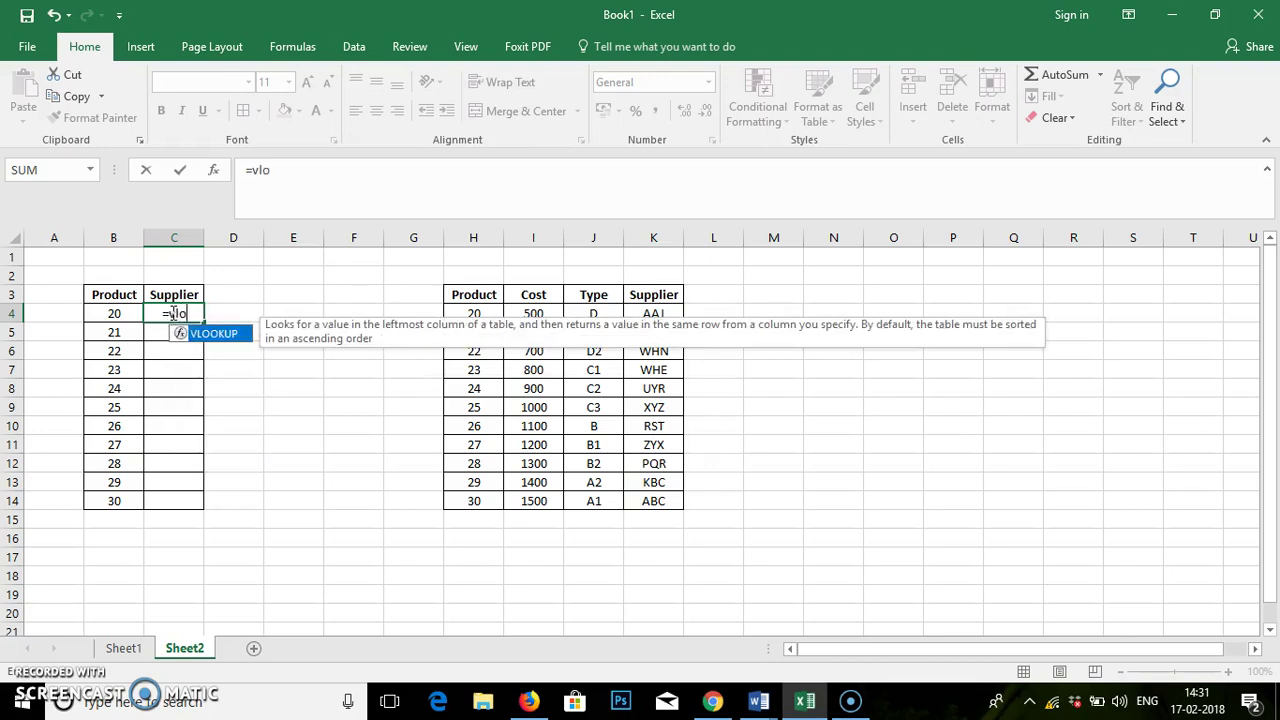
{"action": "type", "text": "o"}
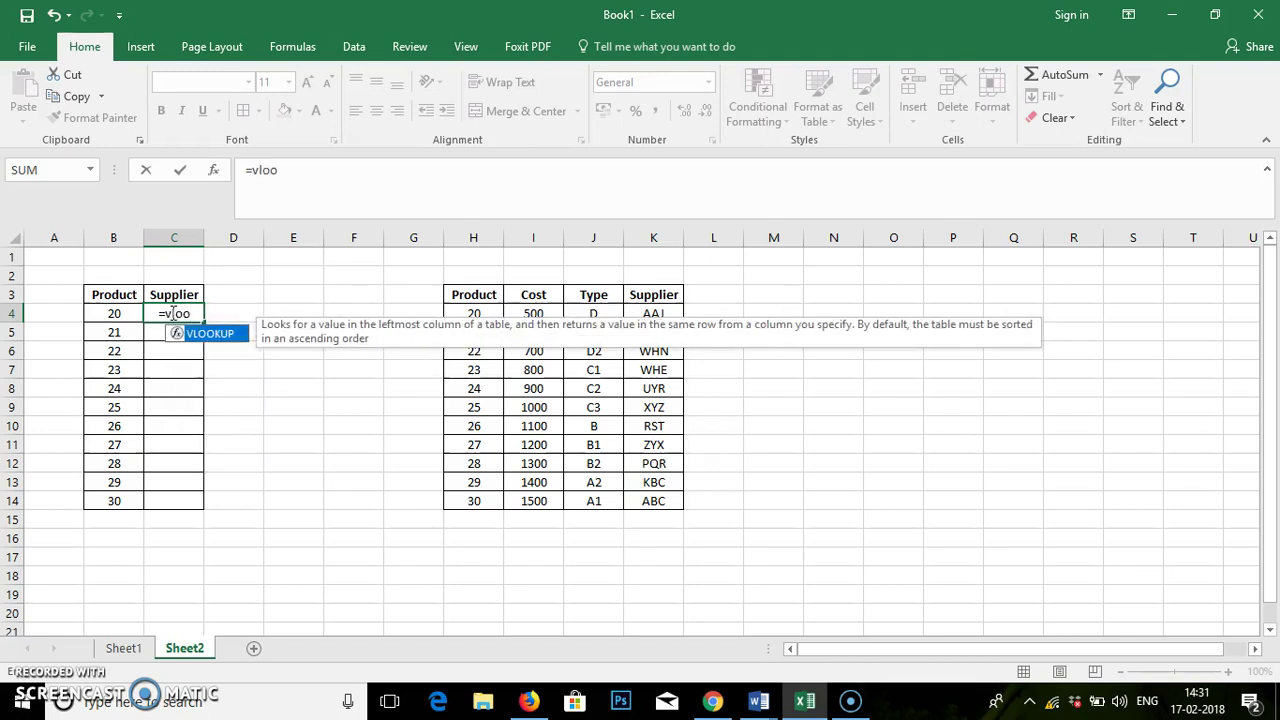
{"action": "key", "text": "Tab"}
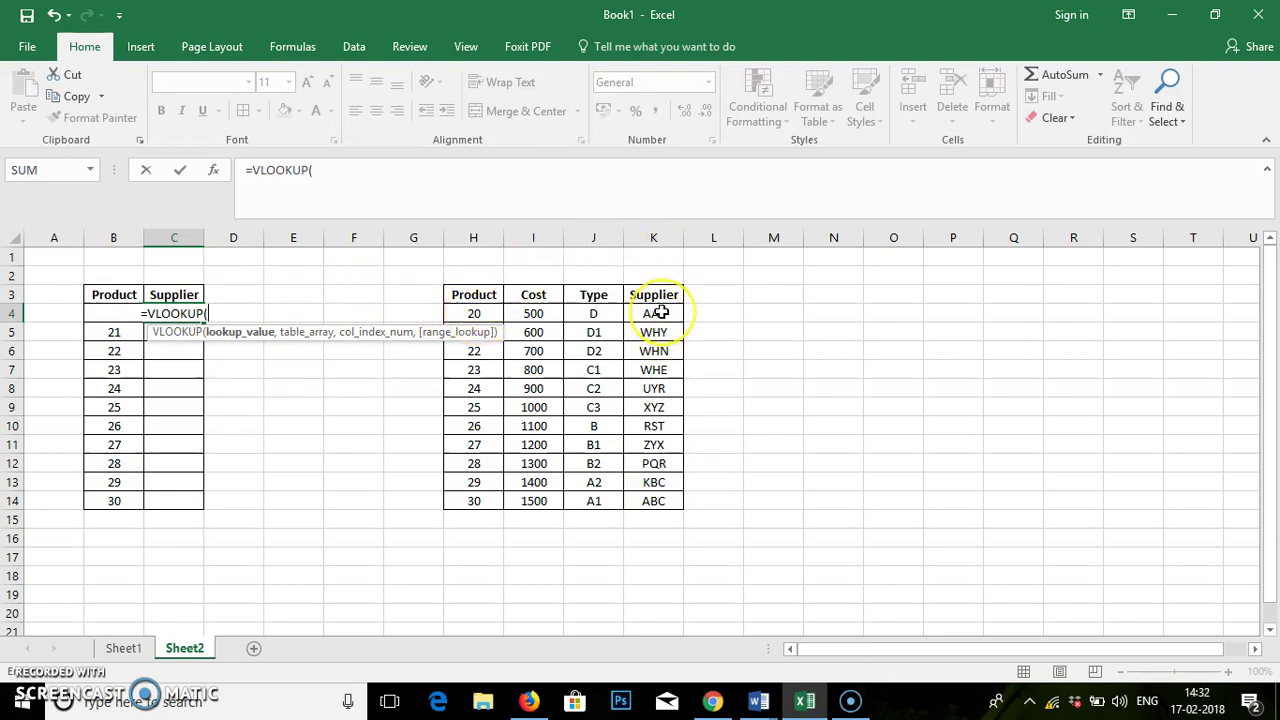
Set B4 as the lookup value and H4:K14 as the table array
{"action": "left_click", "coordinate": [103, 296]}
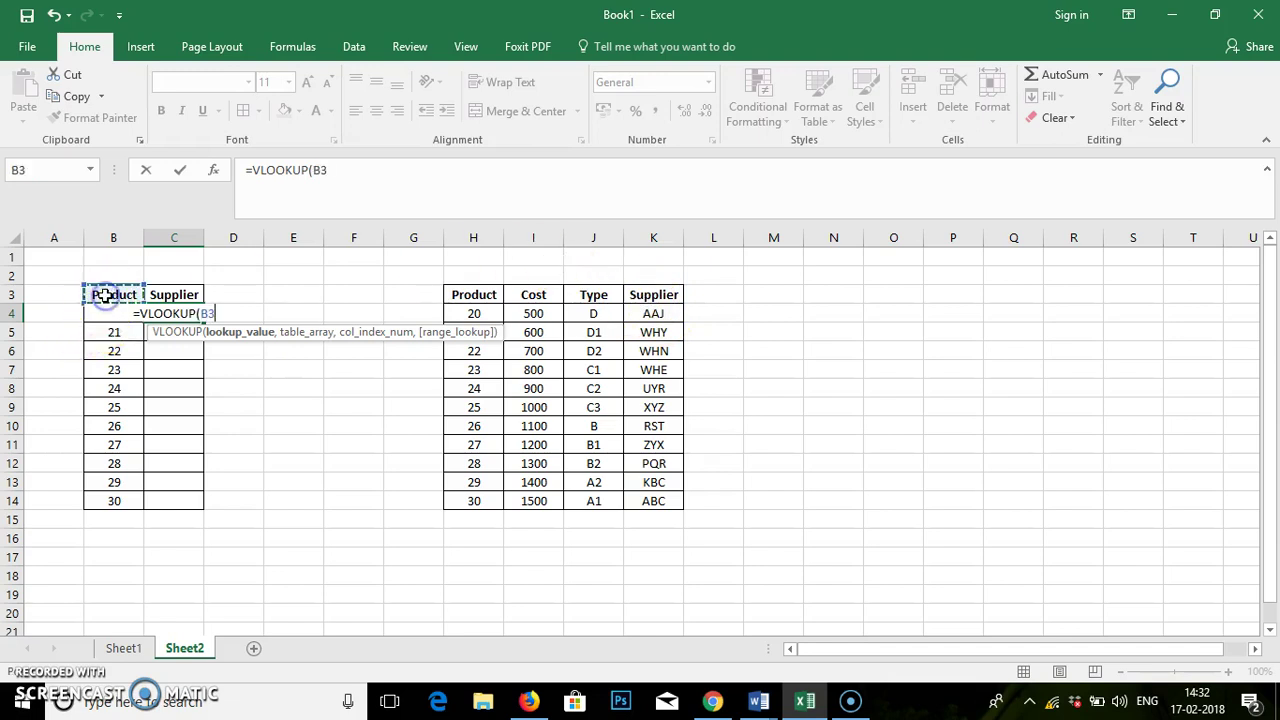
{"action": "key", "text": "Down"}
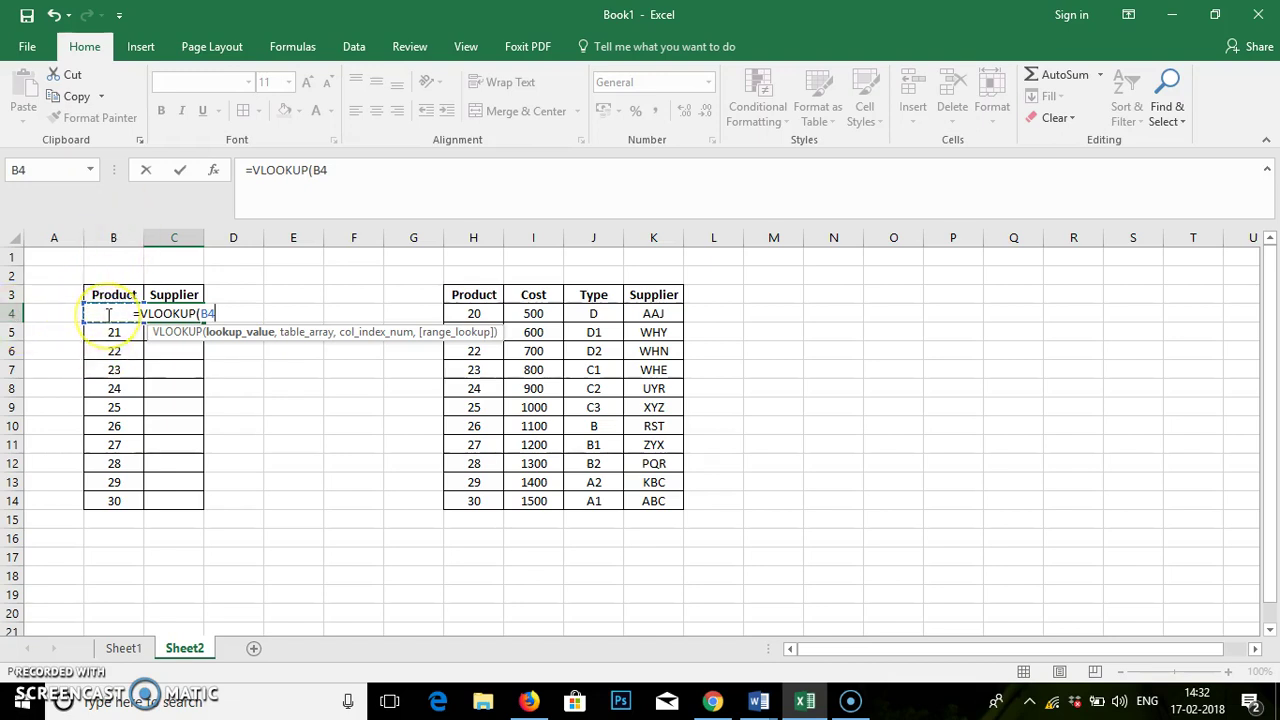
{"action": "type", "text": ","}
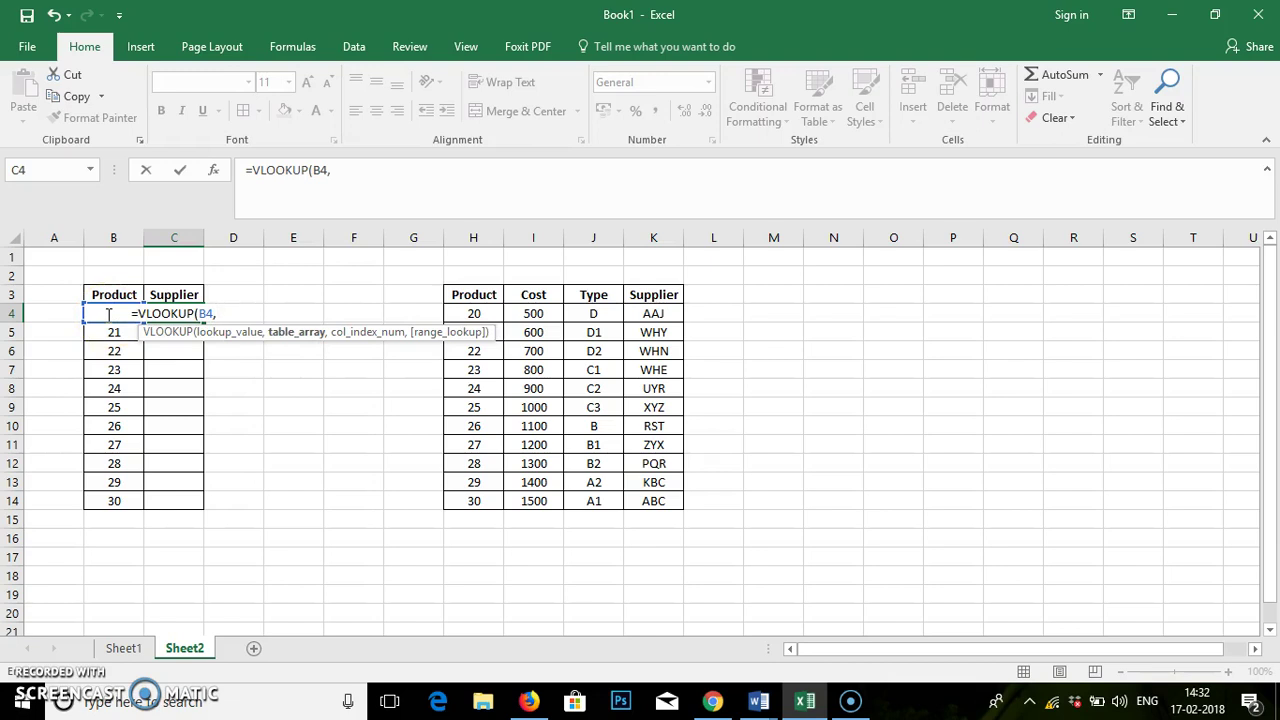
{"action": "left_click", "coordinate": [467, 314]}
{"action": "mouse_move", "coordinate": [467, 314]}
{"action": "left_mouse_down"}
{"action": "mouse_move", "coordinate": [623, 389]}
{"action": "mouse_move", "coordinate": [652, 504]}
{"action": "left_mouse_up"}
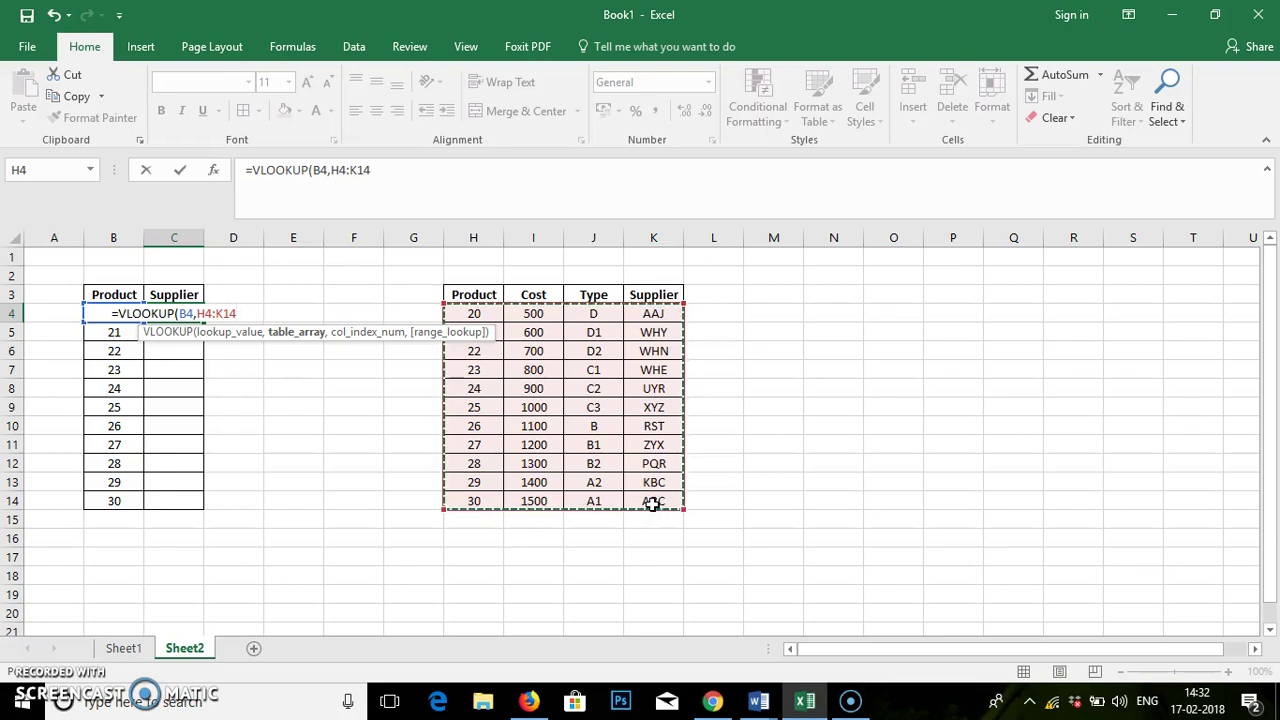
Lock the table array as $H$4:$K$14 and add the argument separator
{"action": "key", "text": "F4"}
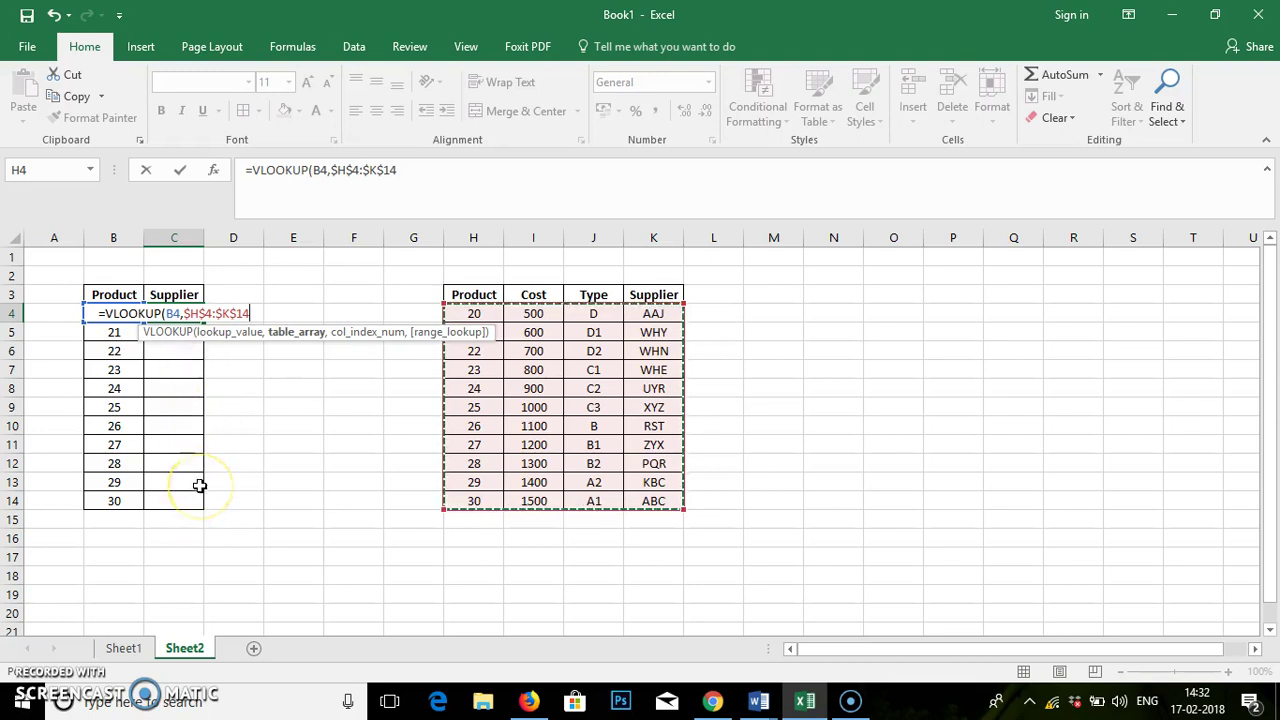
{"action": "type", "text": ","}
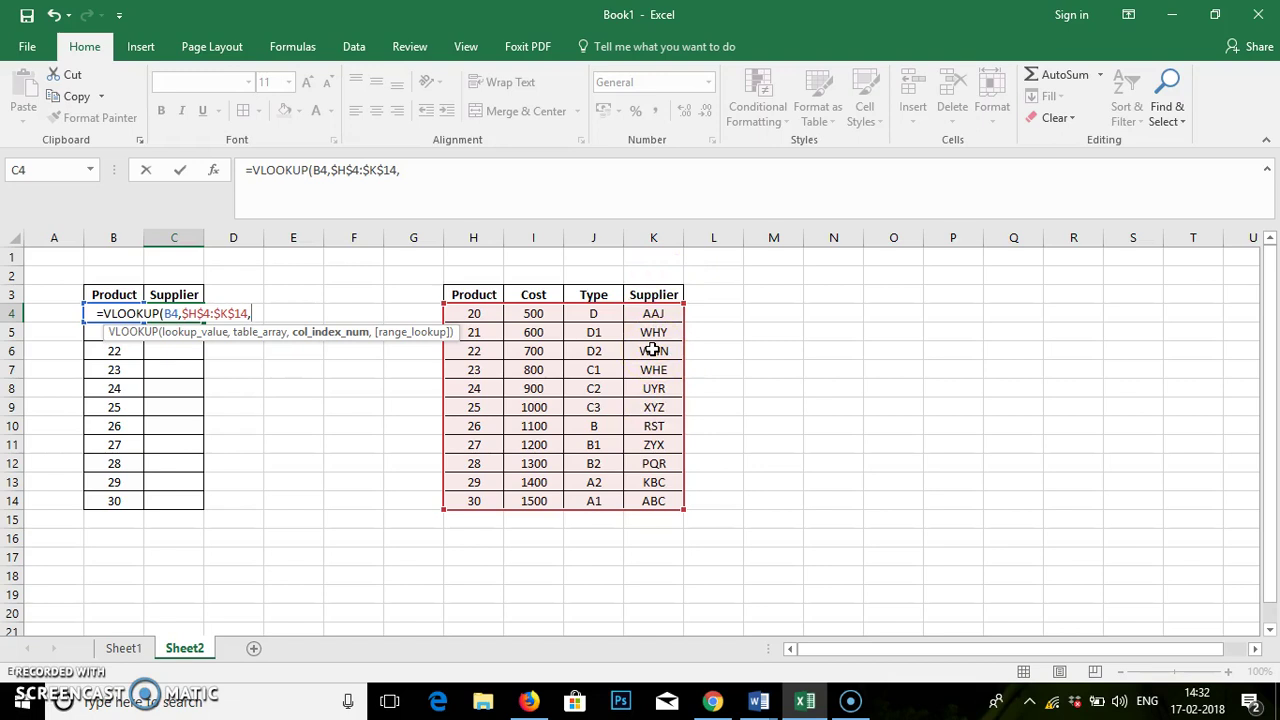
Finish the formula with column index 4 and TRUE match, returning supplier AAJ
{"action": "type", "text": "4"}
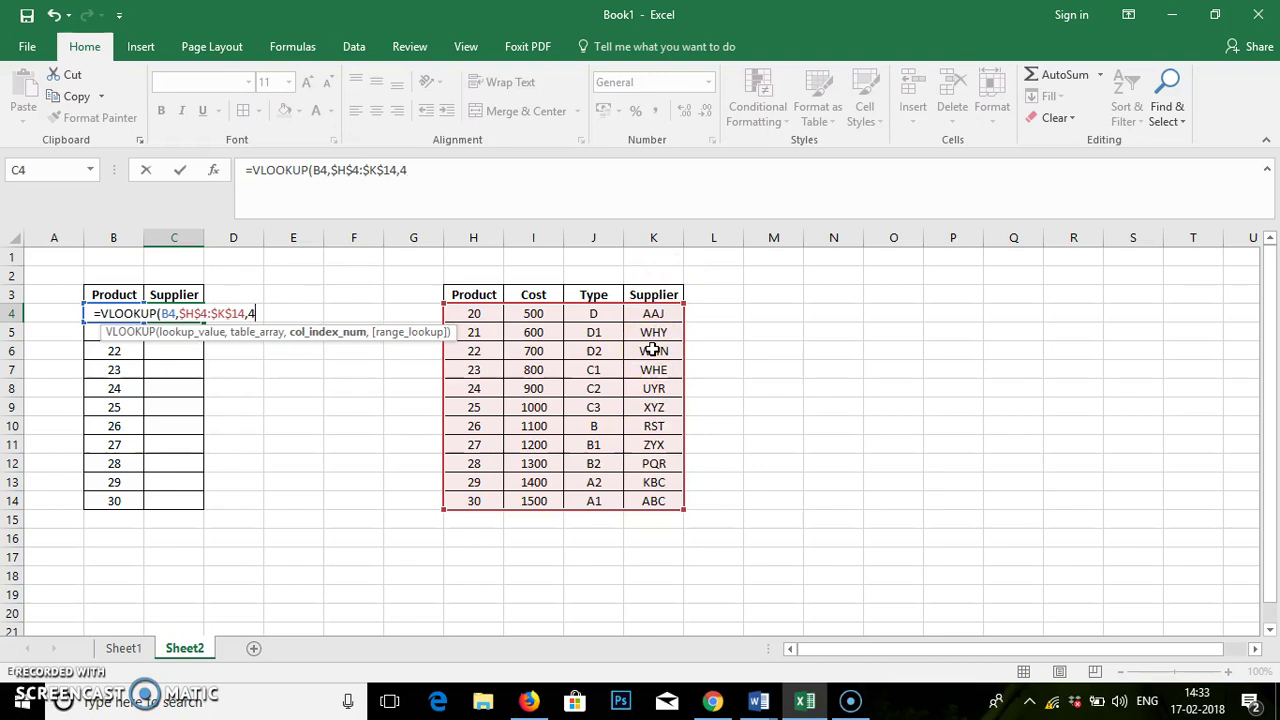
{"action": "type", "text": ","}
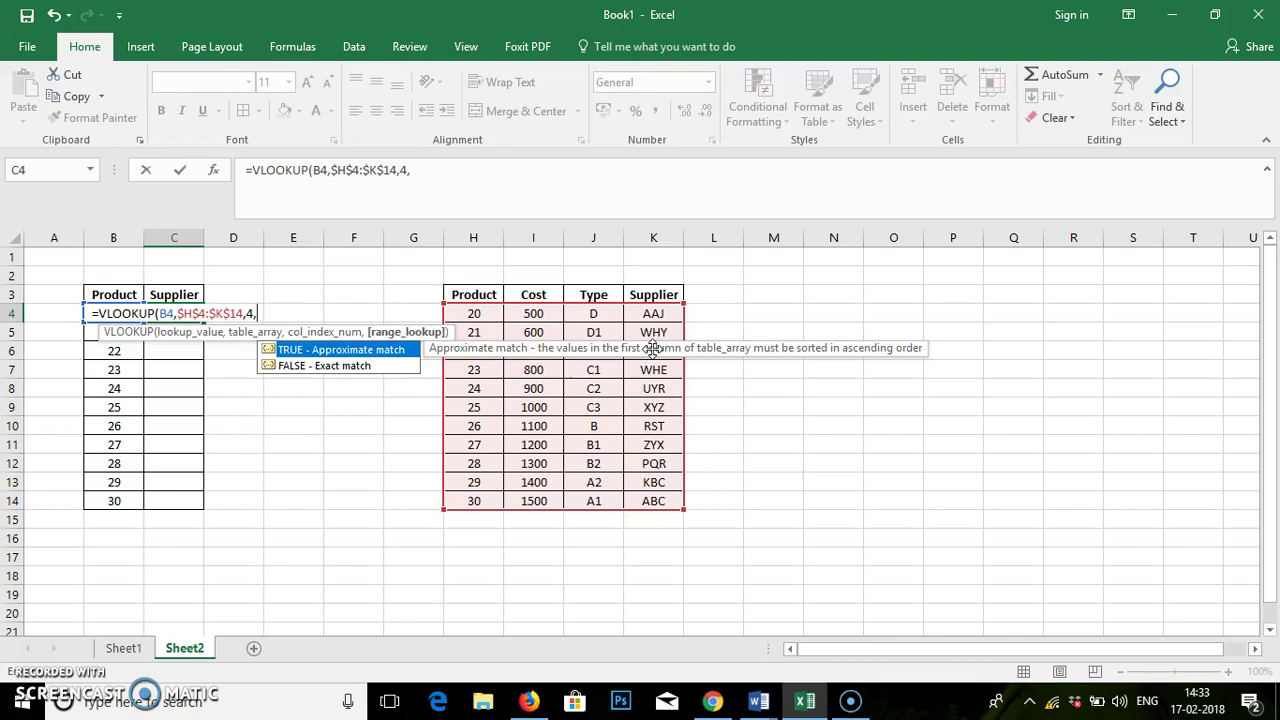
{"action": "type", "text": "t"}
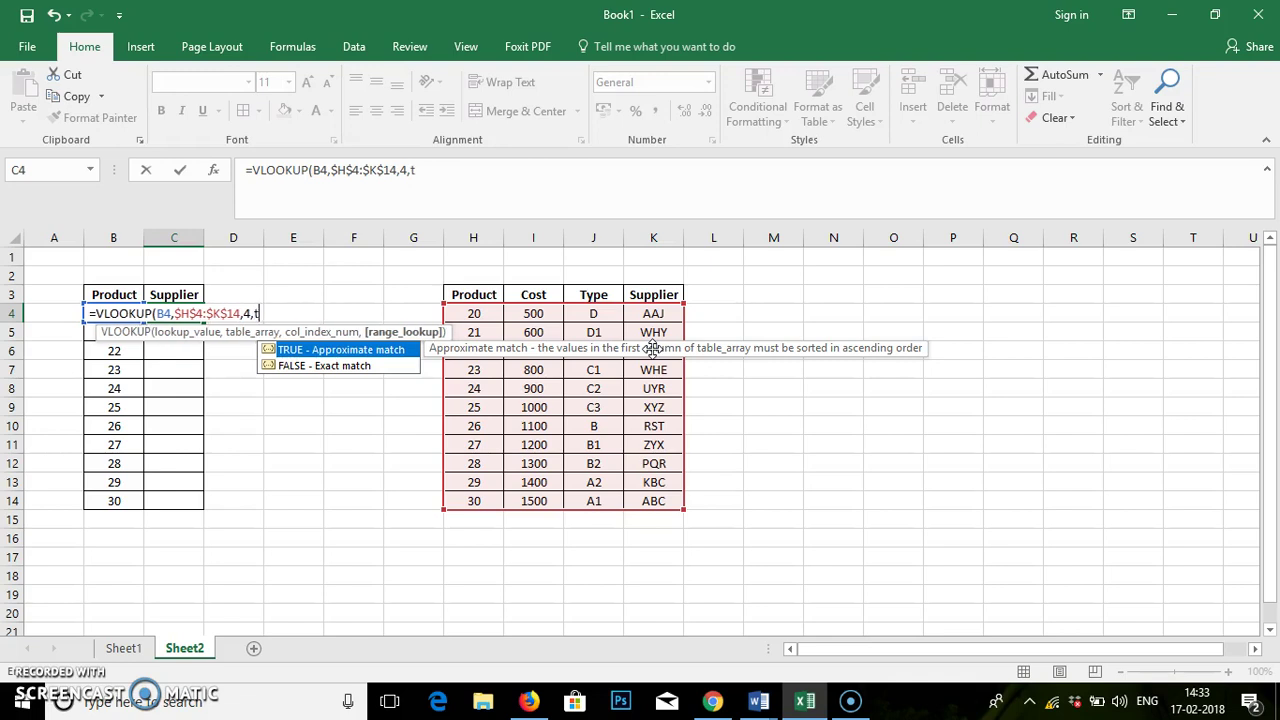
{"action": "type", "text": "rue"}
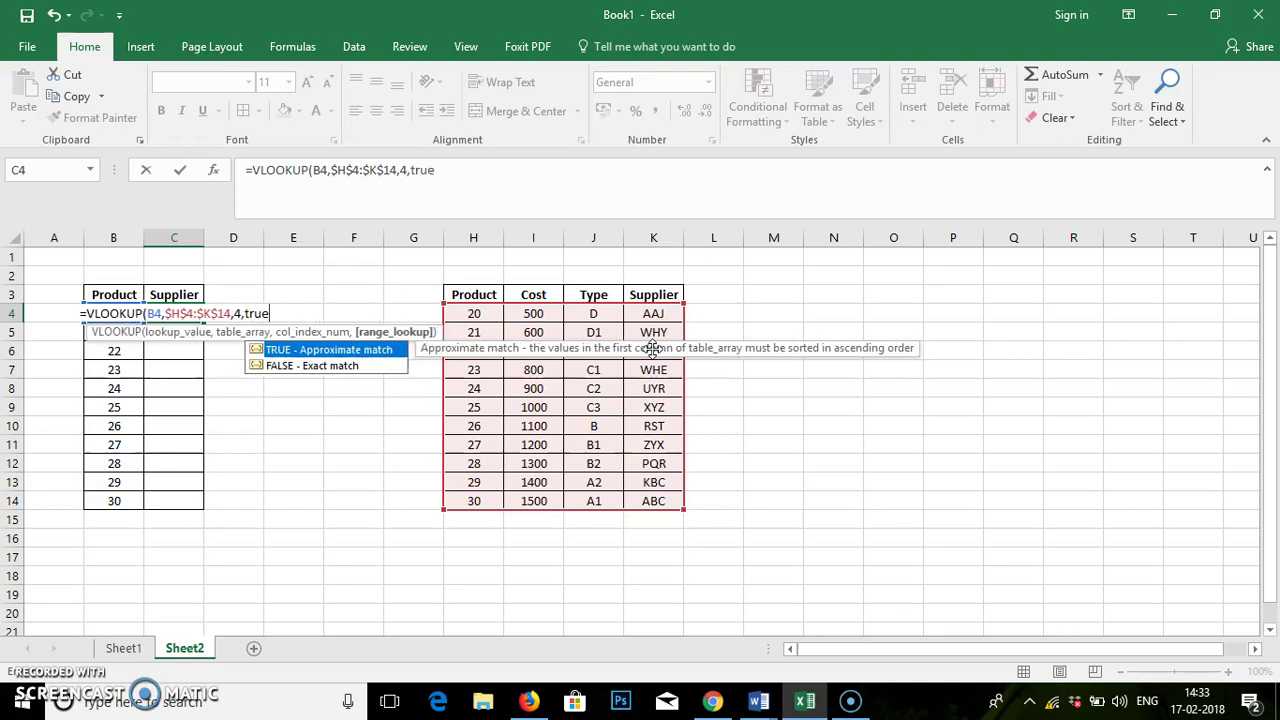
{"action": "type", "text": ")"}
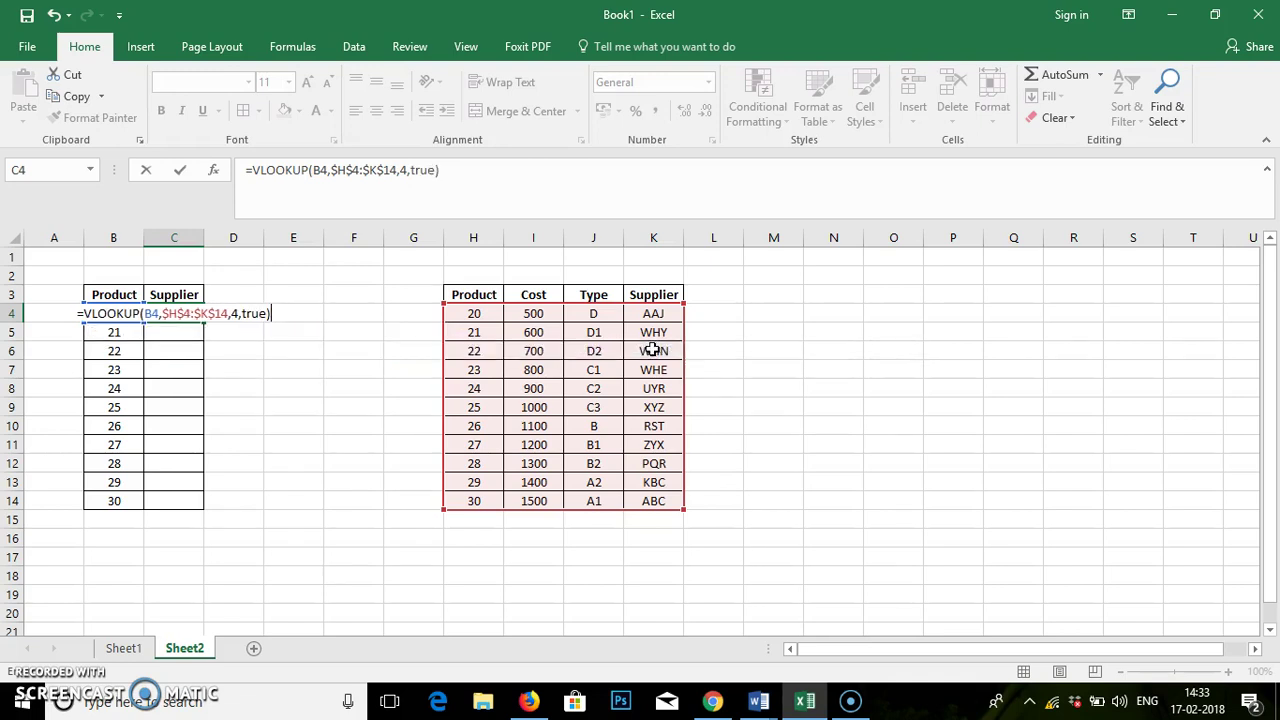
{"action": "key", "text": "Return"}
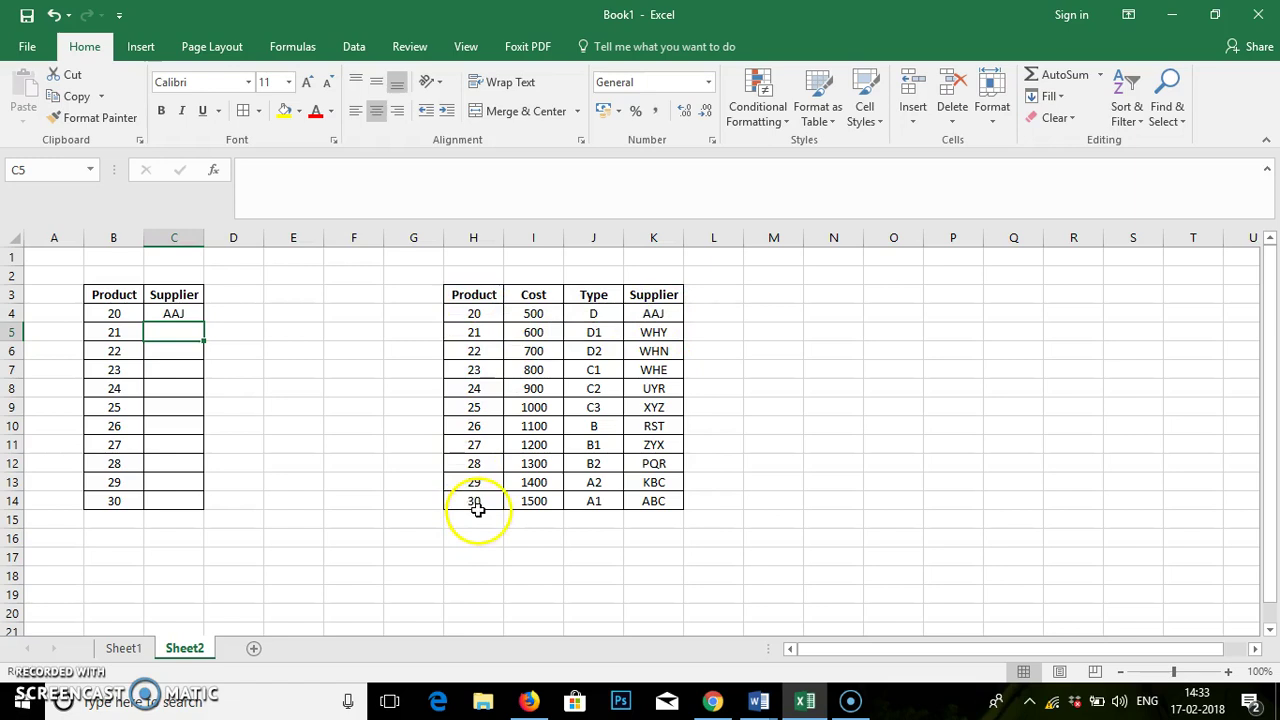
Change product B4 to 31, see C4 return ABC, and reopen C4's formula
{"action": "left_click", "coordinate": [113, 313]}
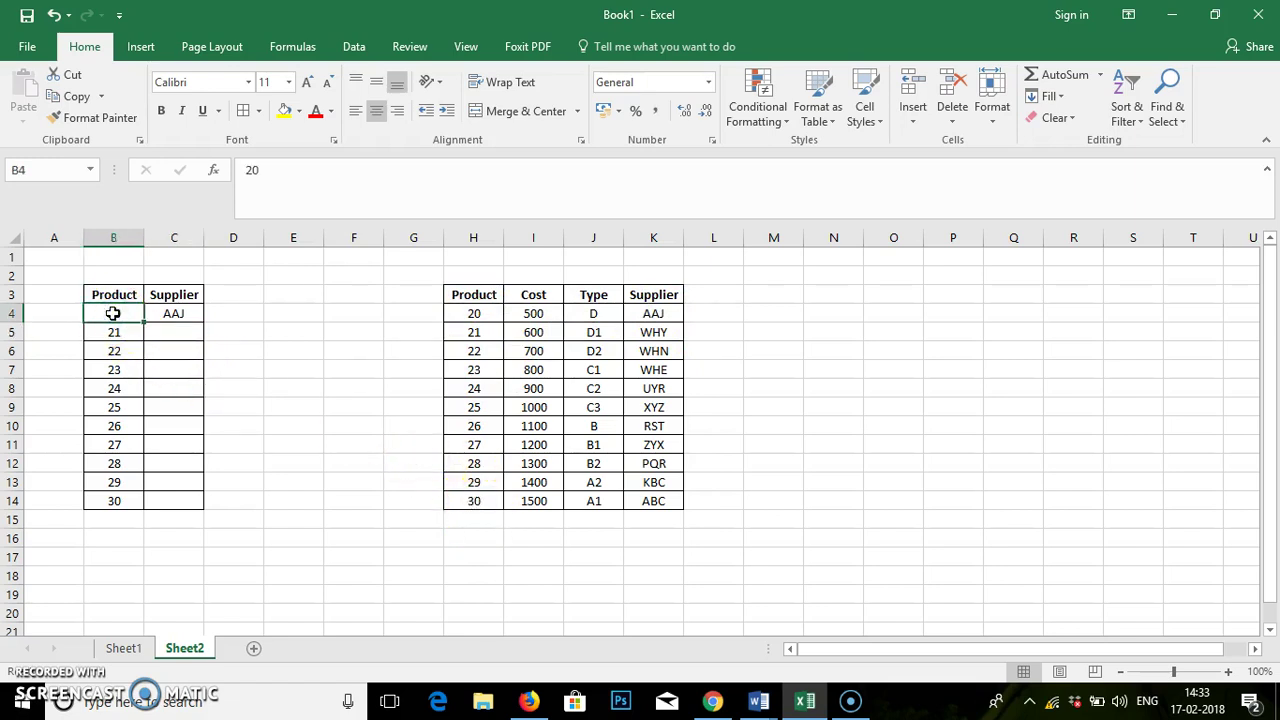
{"action": "type", "text": "31"}
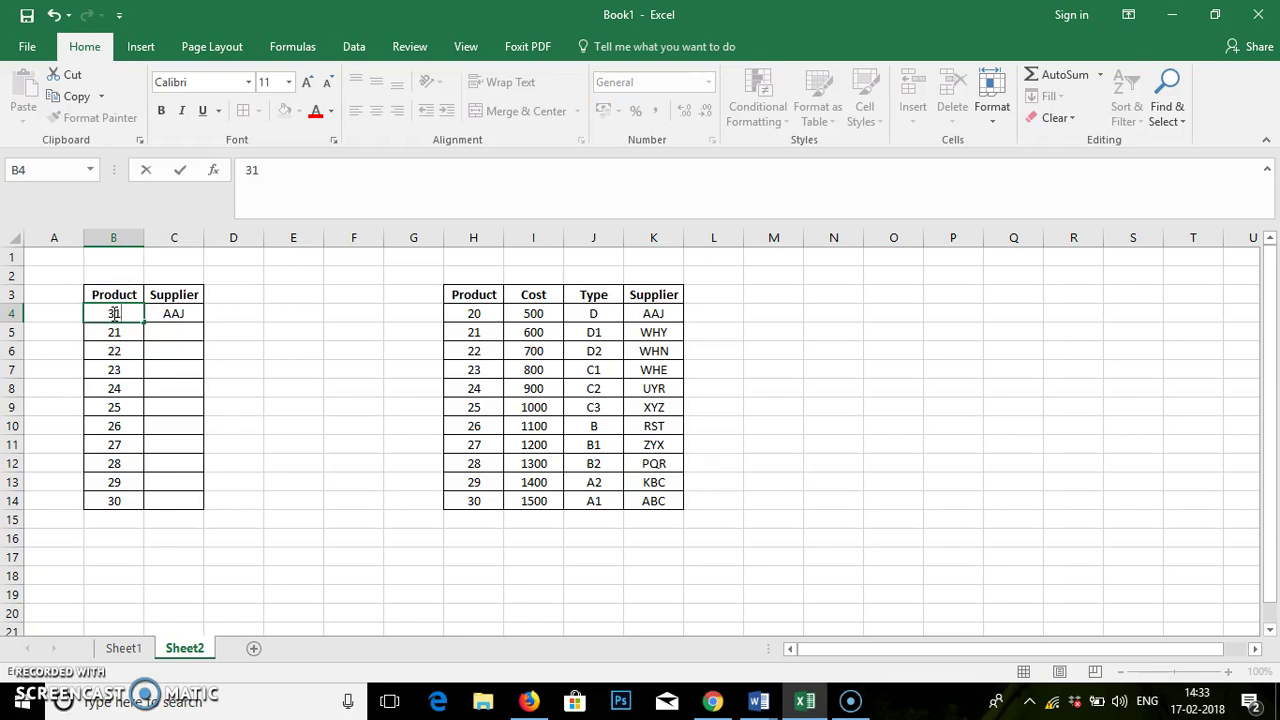
{"action": "key", "text": "Return"}
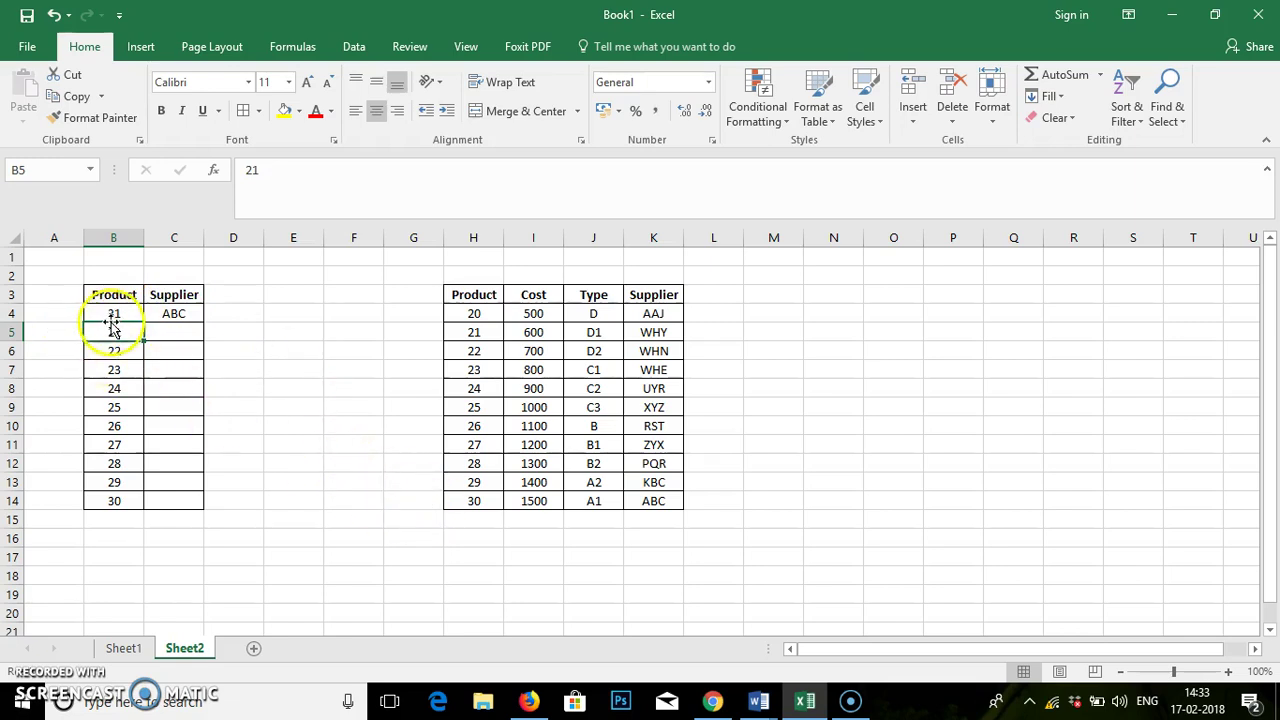
{"action": "left_click", "coordinate": [176, 314]}
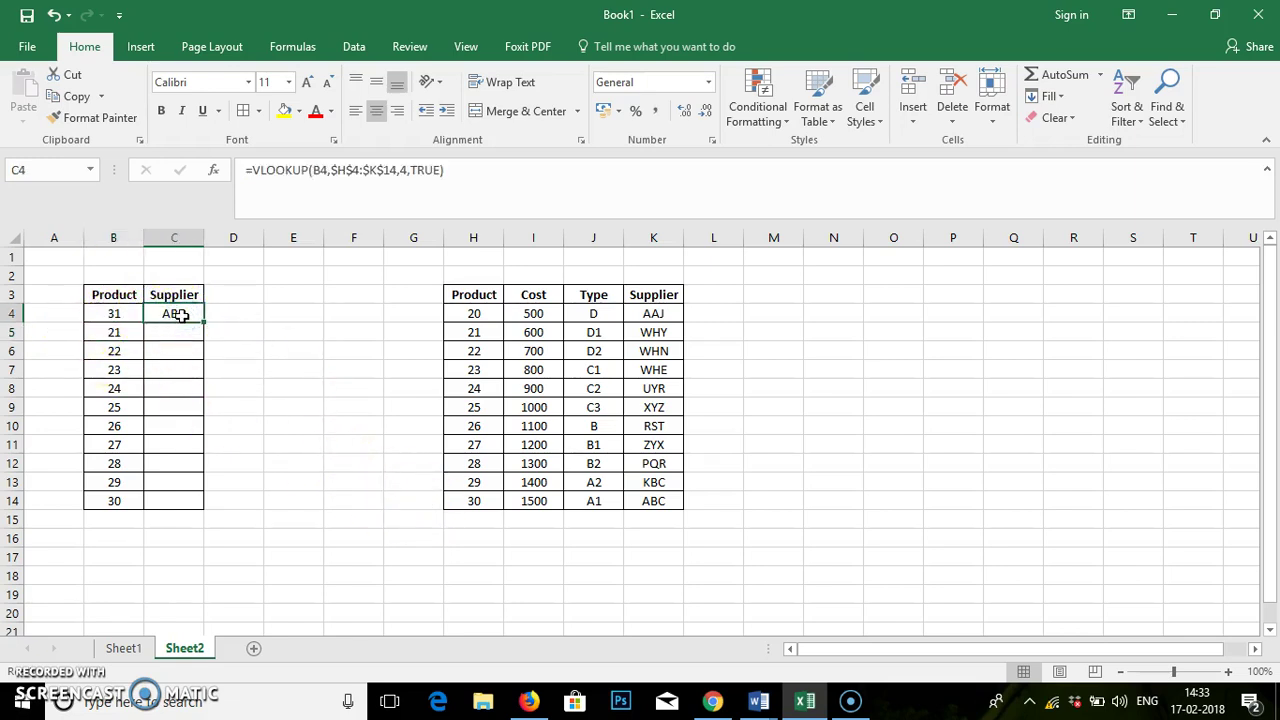
{"action": "double_click", "coordinate": [189, 314]}
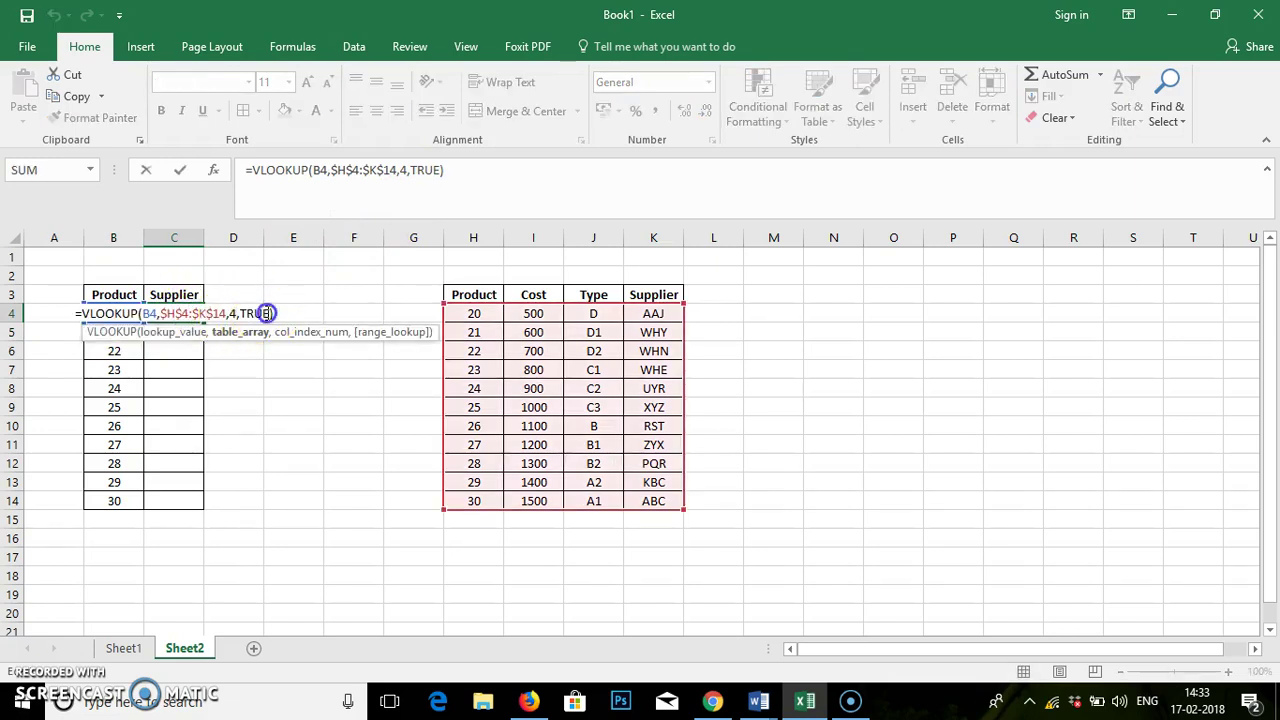
Replace TRUE with FALSE in the C4 formula, producing #N/A for 31
{"action": "double_click", "coordinate": [256, 314]}
{"action": "key", "text": "BackSpace"}
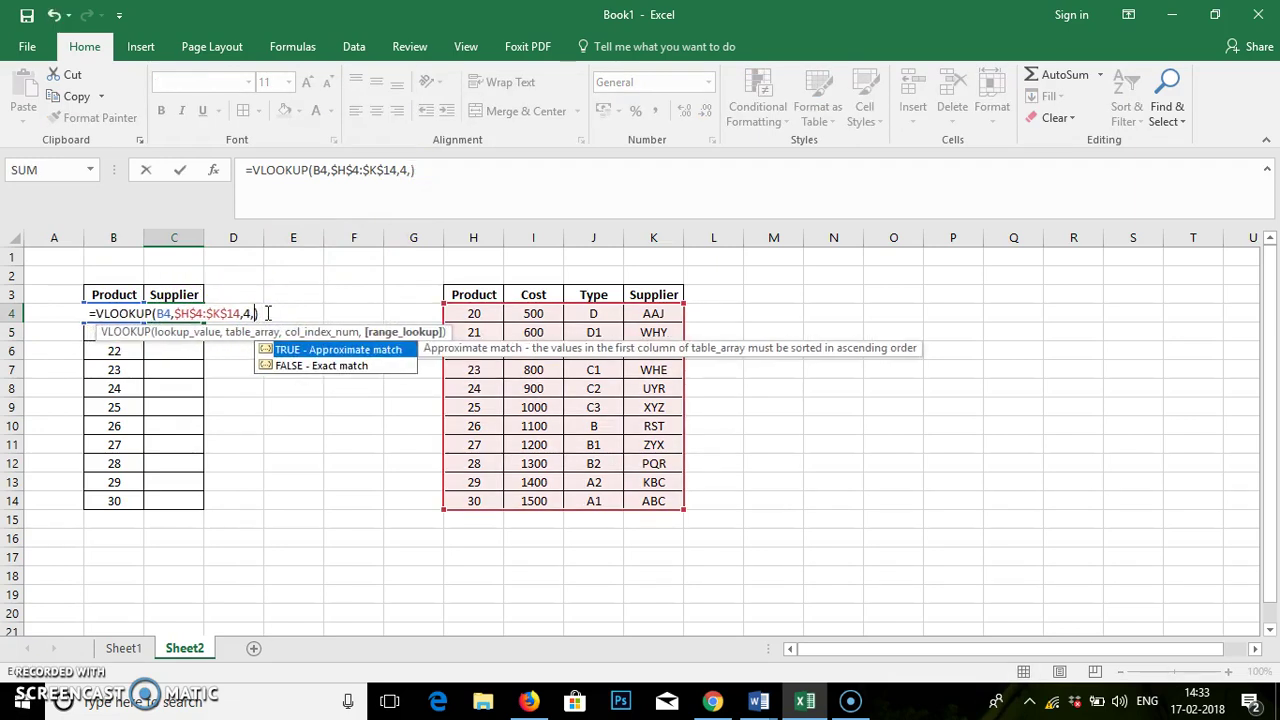
{"action": "type", "text": "false"}
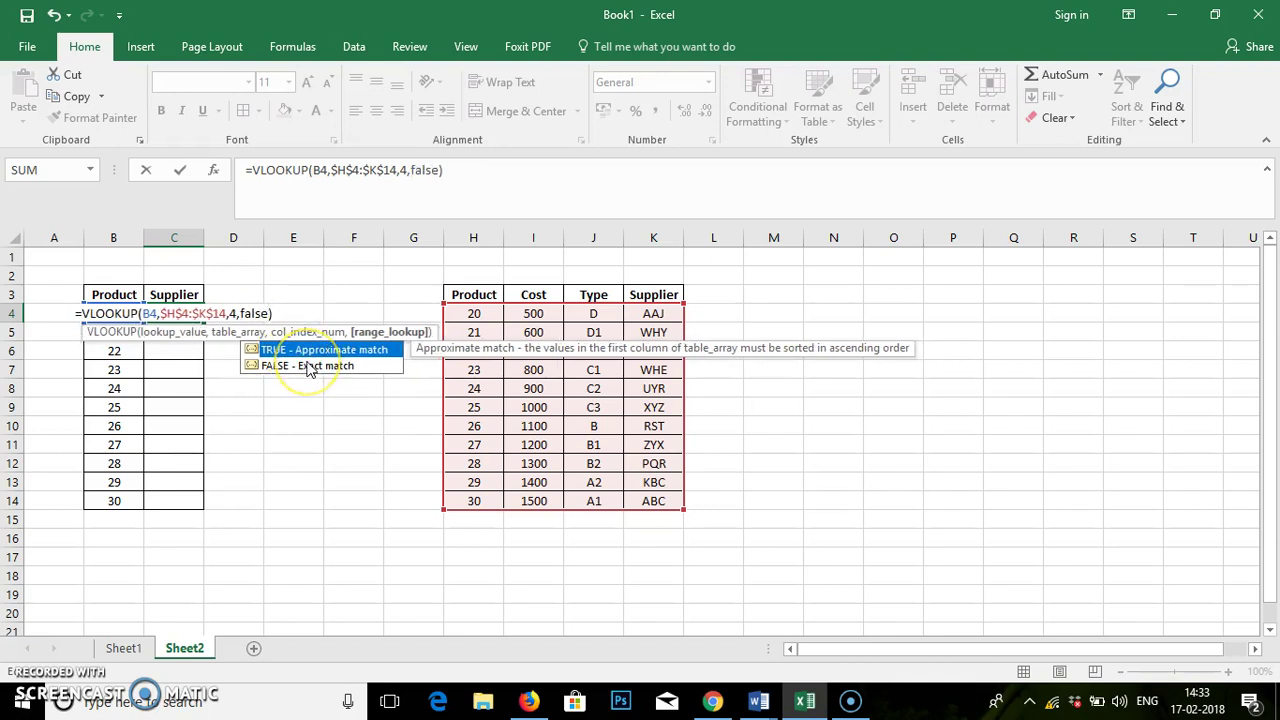
{"action": "key", "text": "Return"}
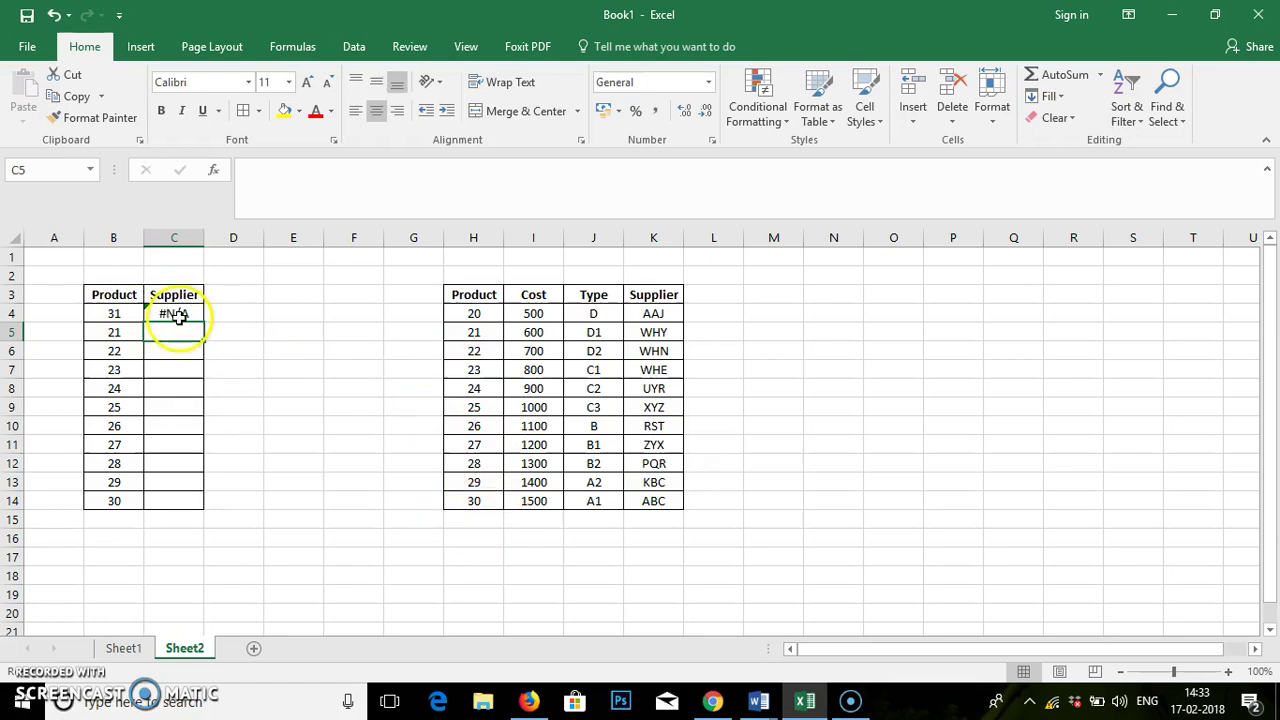
Restore product B4 to 20 so C4 returns AAJ again
{"action": "double_click", "coordinate": [116, 316]}
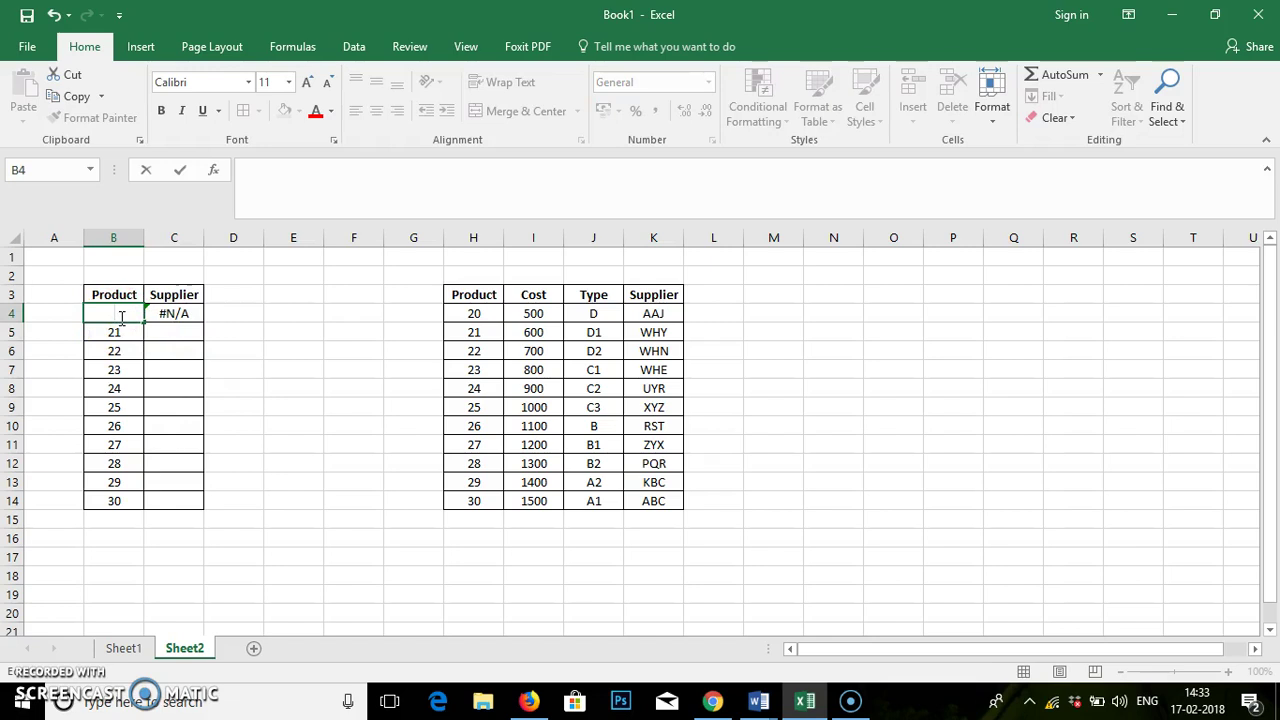
{"action": "type", "text": "20"}
{"action": "key", "text": "Return"}
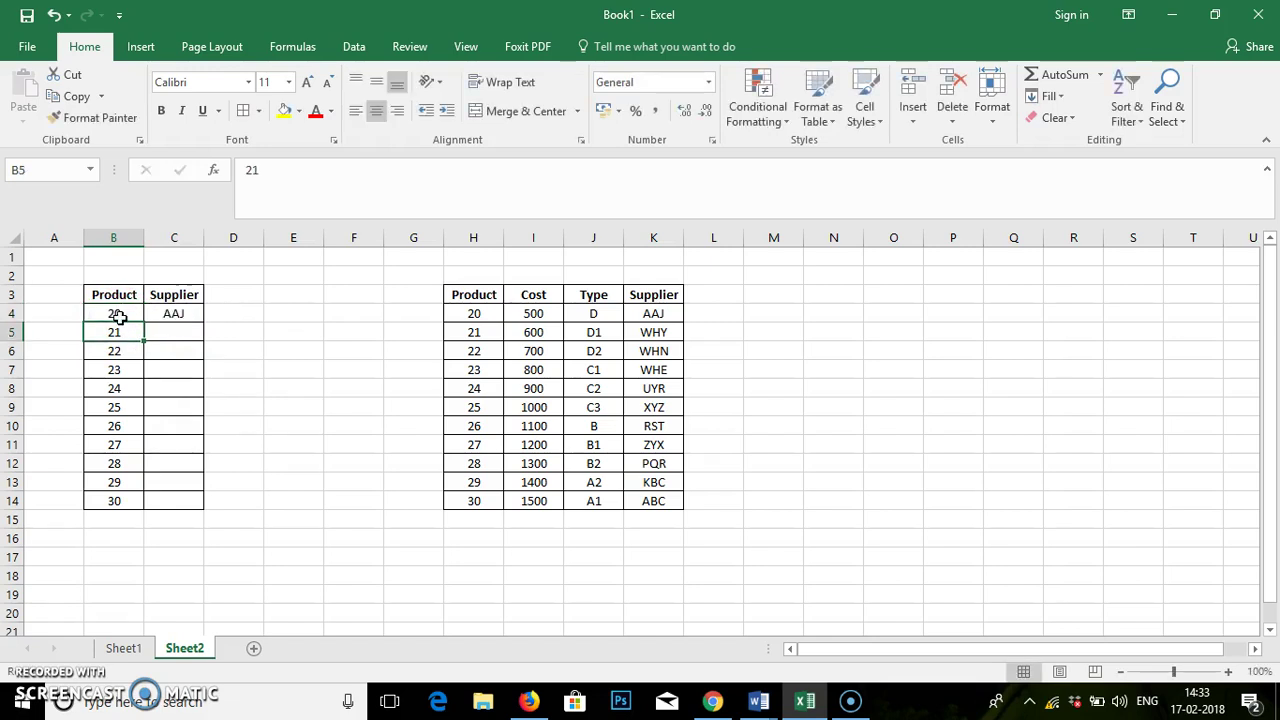
{"action": "left_click", "coordinate": [171, 315]}
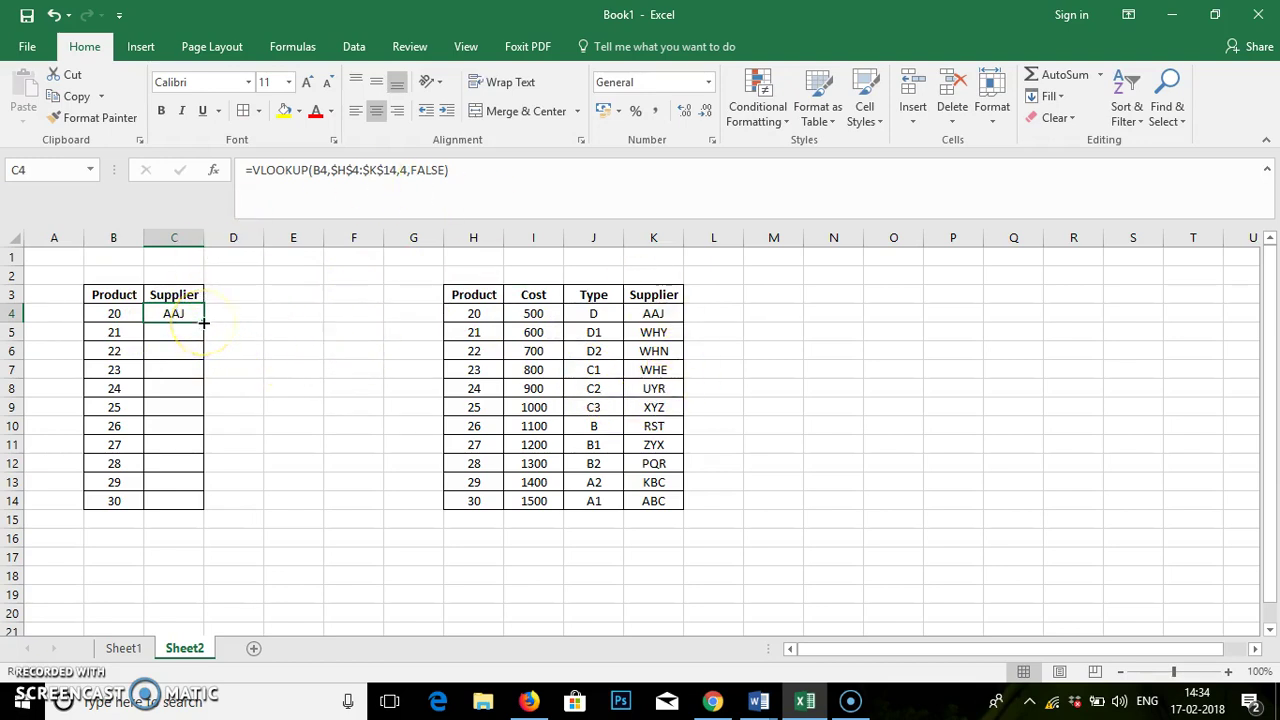
Fill the exact-match VLOOKUP from C4 down through C14
{"action": "left_click_drag", "start_coordinate": [203, 322], "coordinate": [200, 516]}
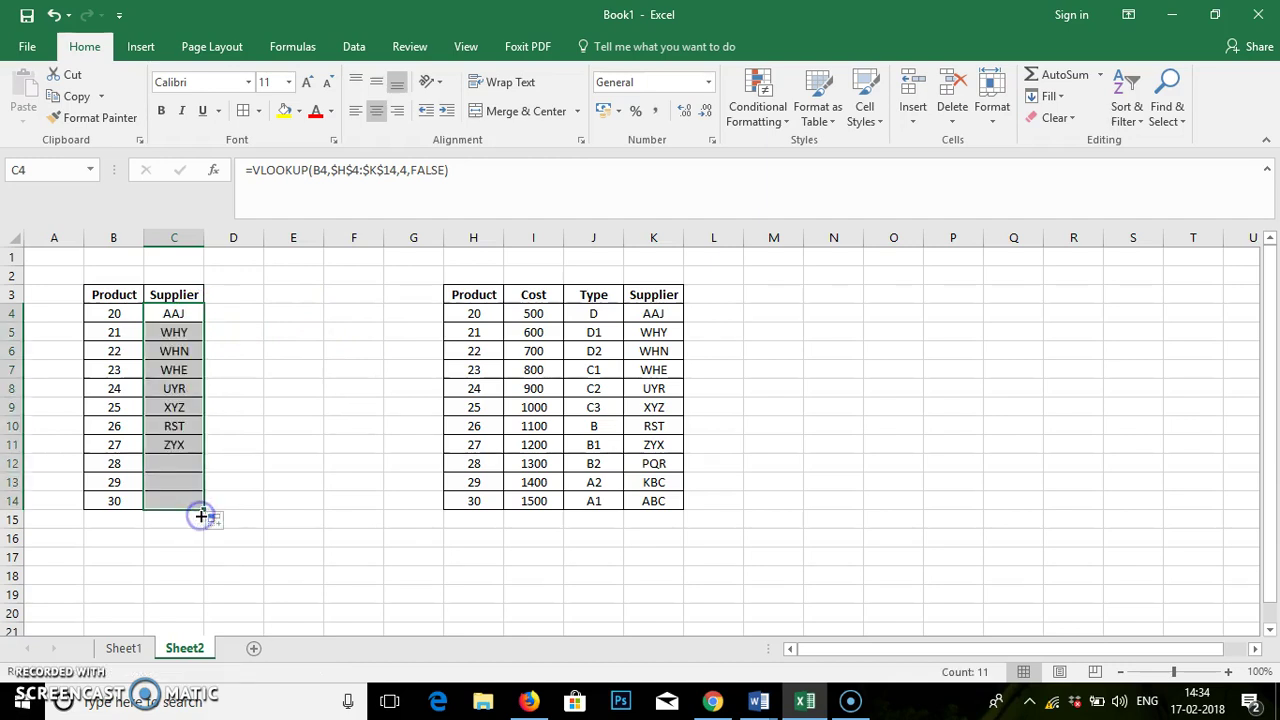